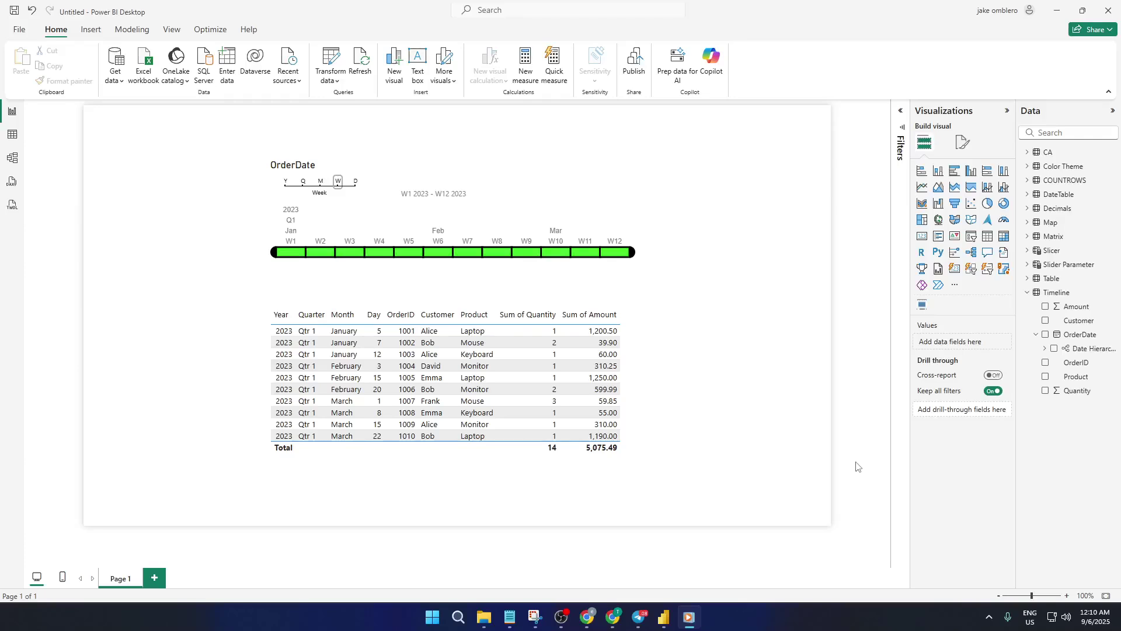
- Remove the old OrderDate timeline visual from the report page via its More options menu
click(497, 203)
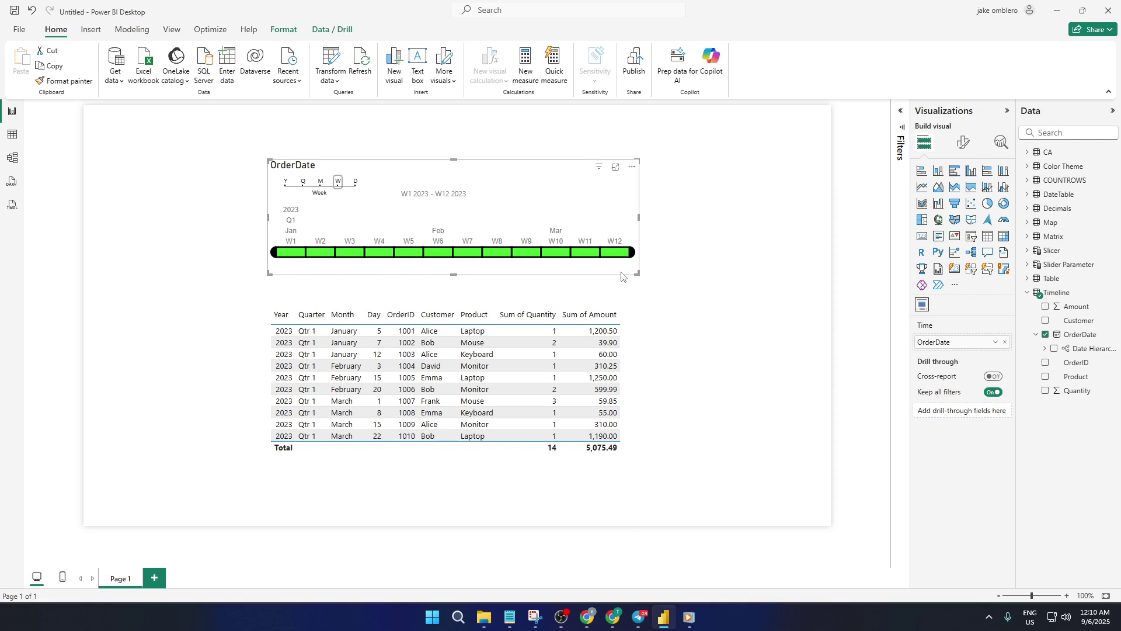
click(632, 167)
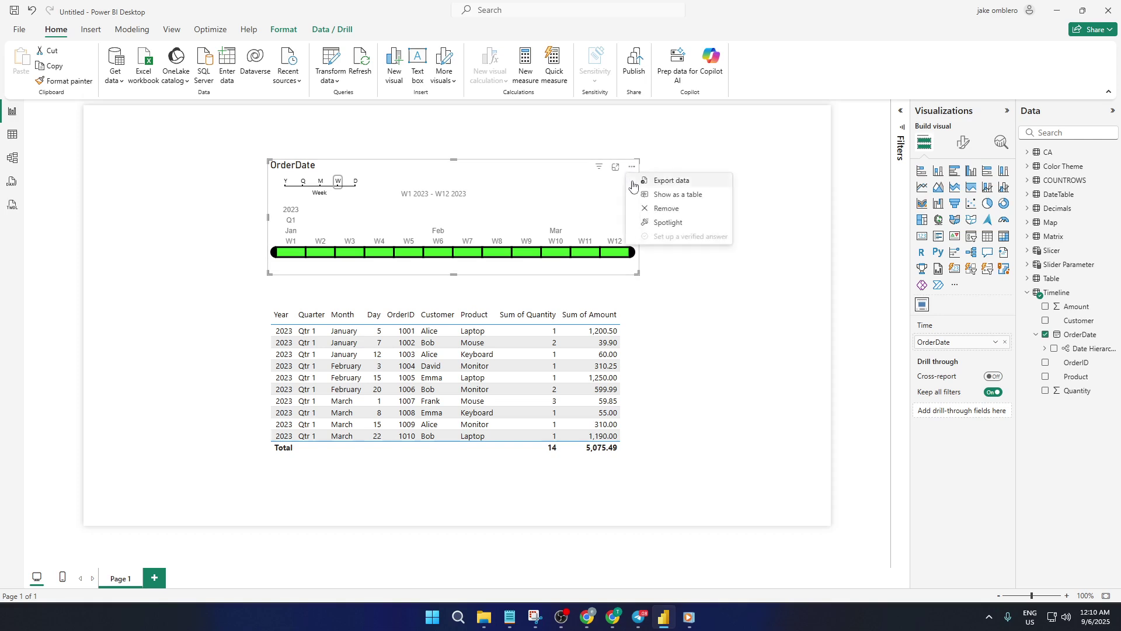
click(654, 208)
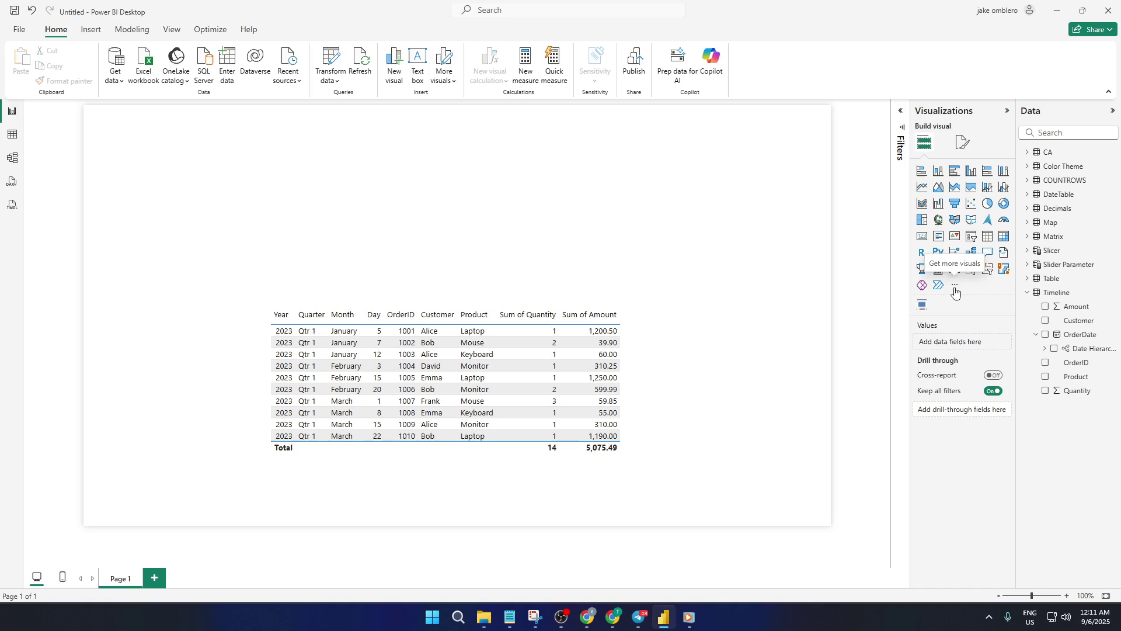
- Search the additional visuals gallery for 'timeline'
click(955, 292)
click(981, 290)
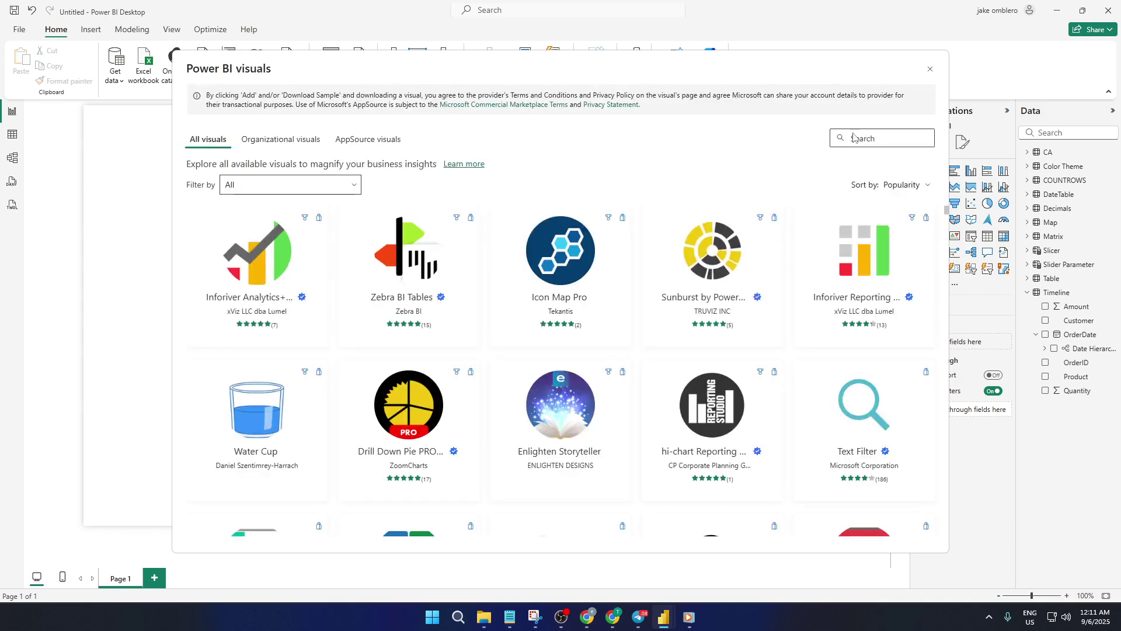
click(860, 134)
text(timeline)
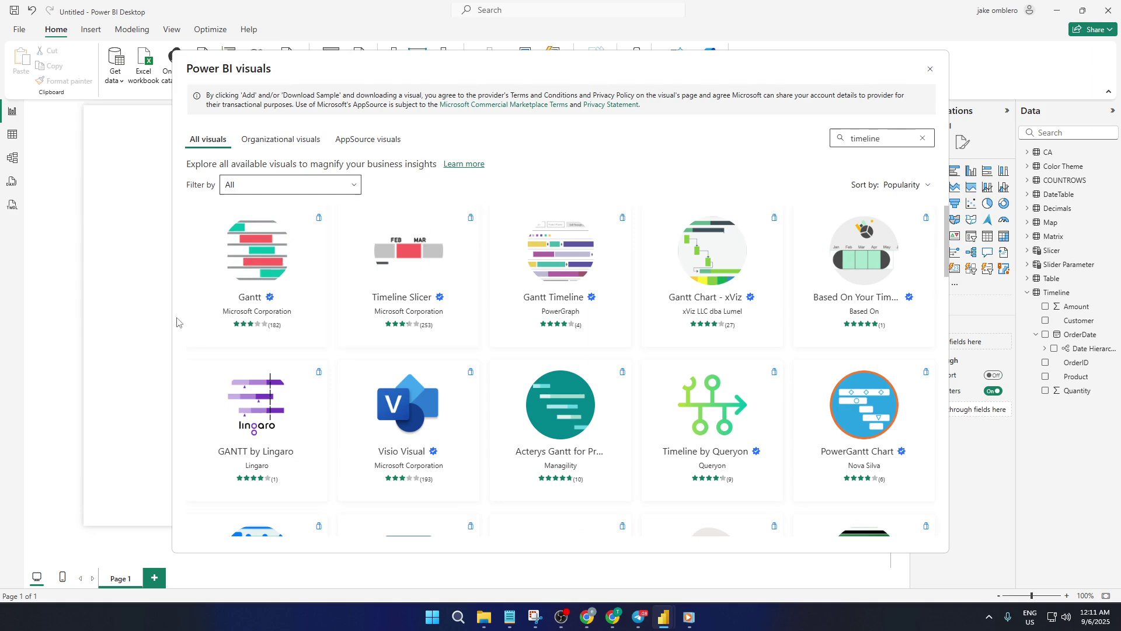
- Add Microsoft's Timeline Slicer to the report, updating it to version 2.5.14.0
click(248, 271)
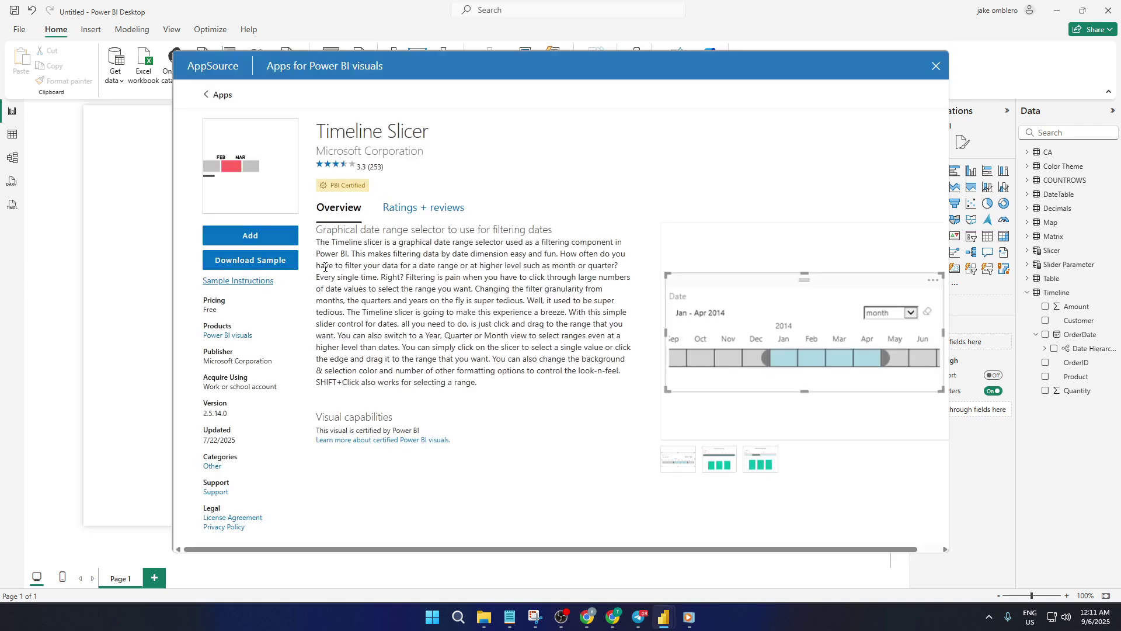
click(257, 236)
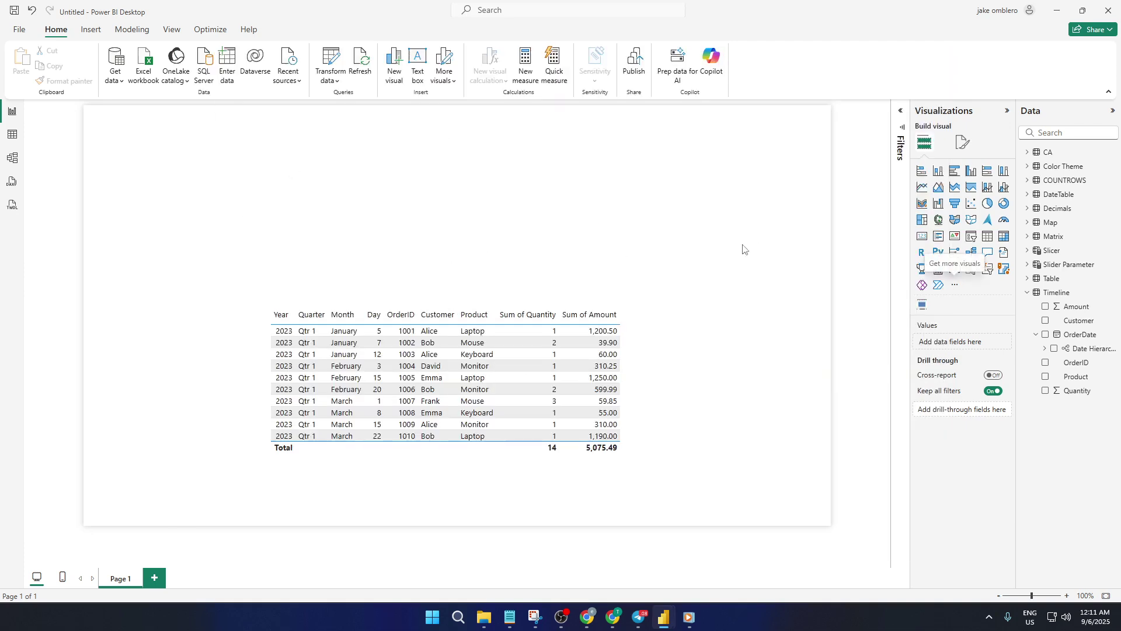
click(926, 312)
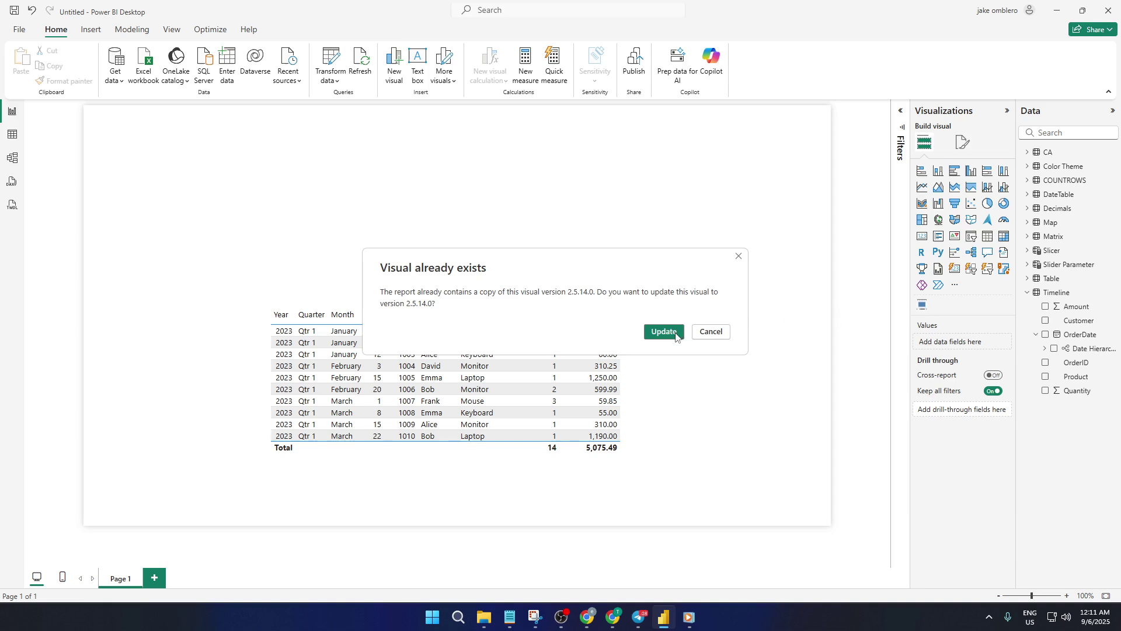
click(676, 332)
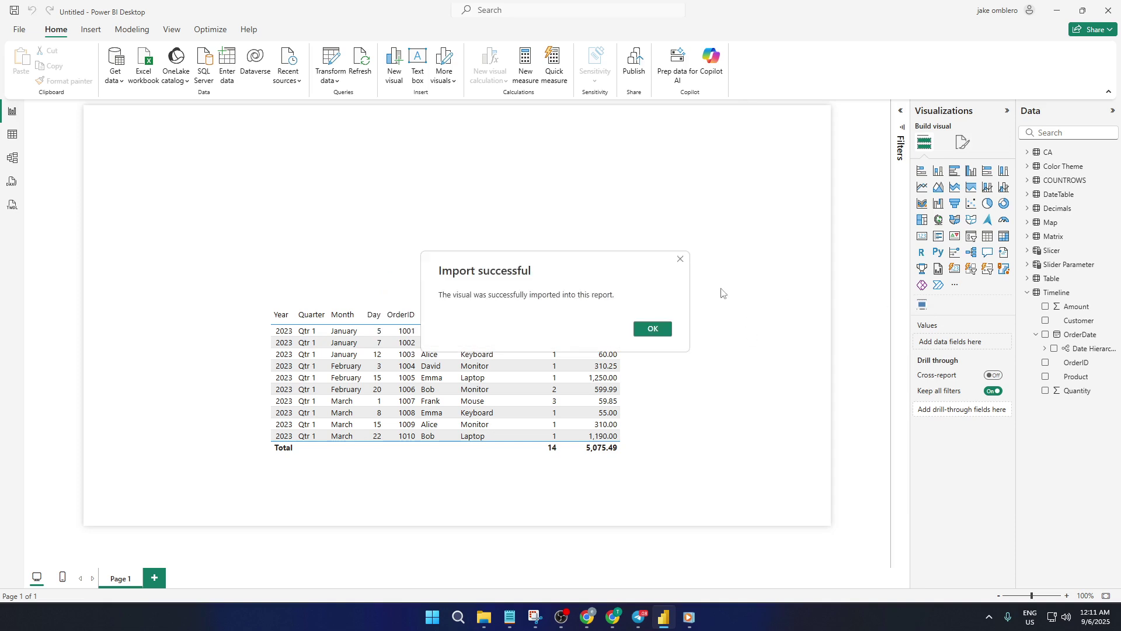
- Place a Timeline Slicer bound to OrderDate above the order table, widened and shifted left
click(670, 328)
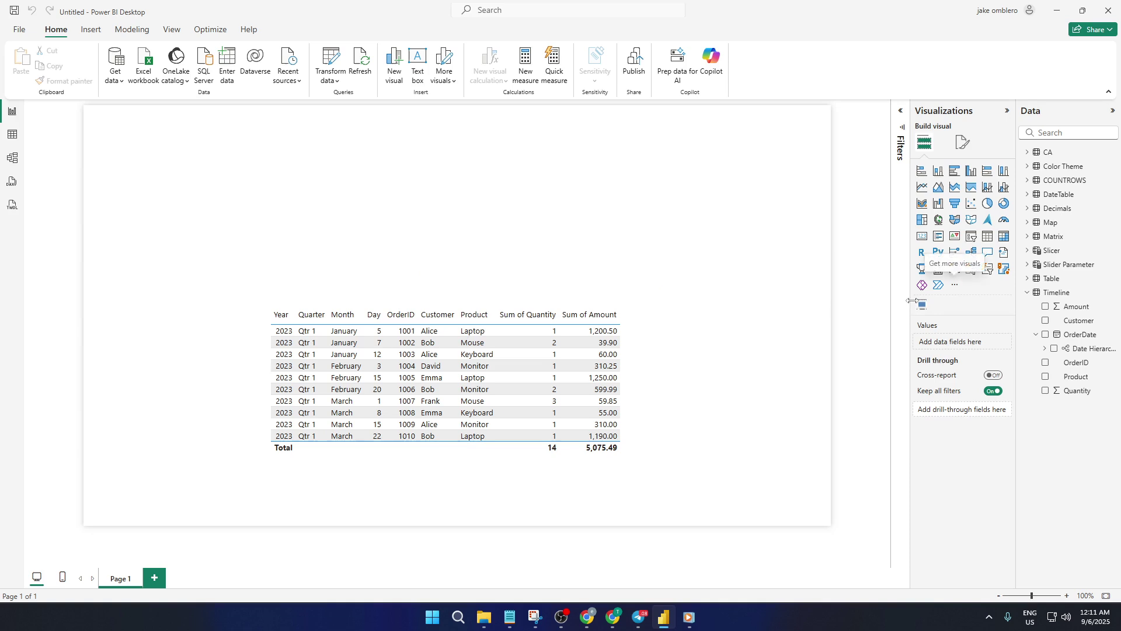
click(921, 304)
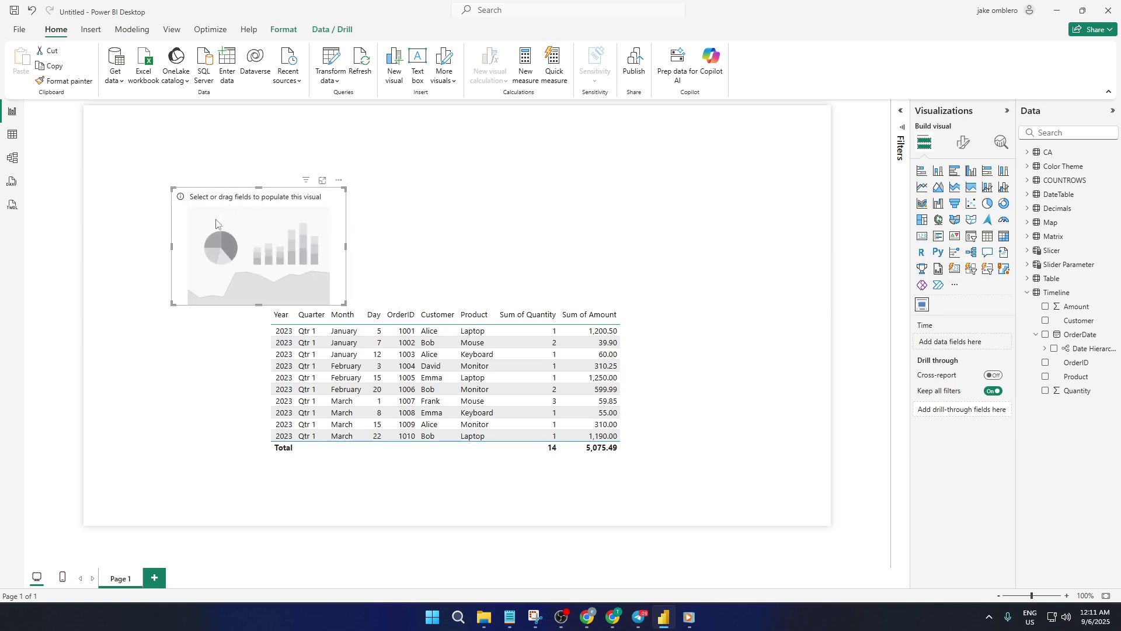
drag(254, 237, 467, 192)
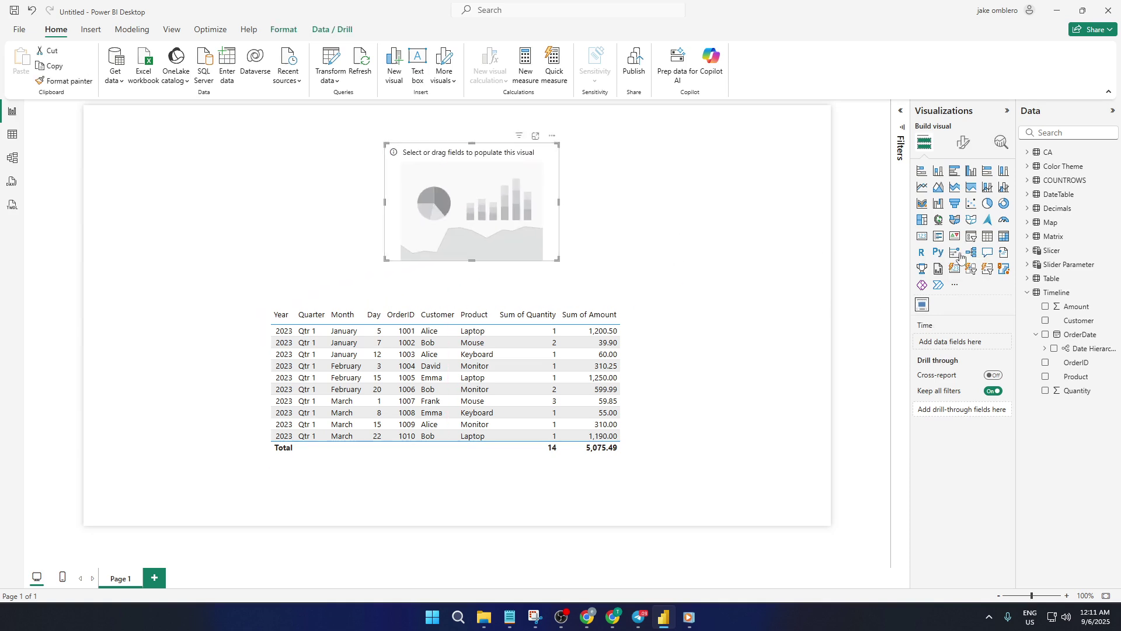
click(1046, 335)
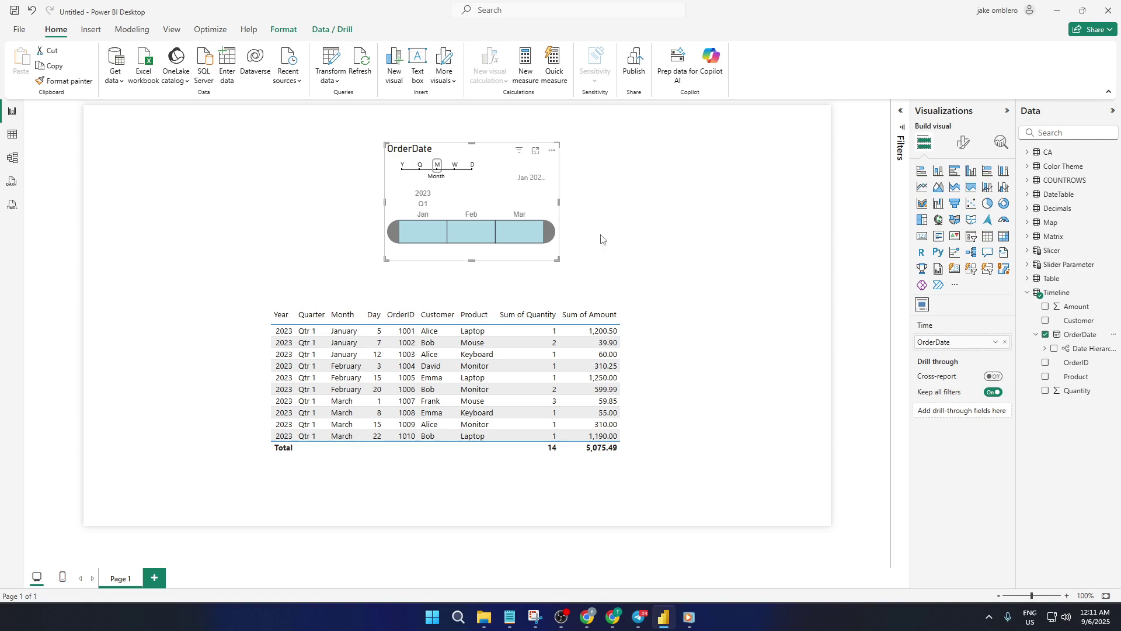
drag(558, 258, 829, 286)
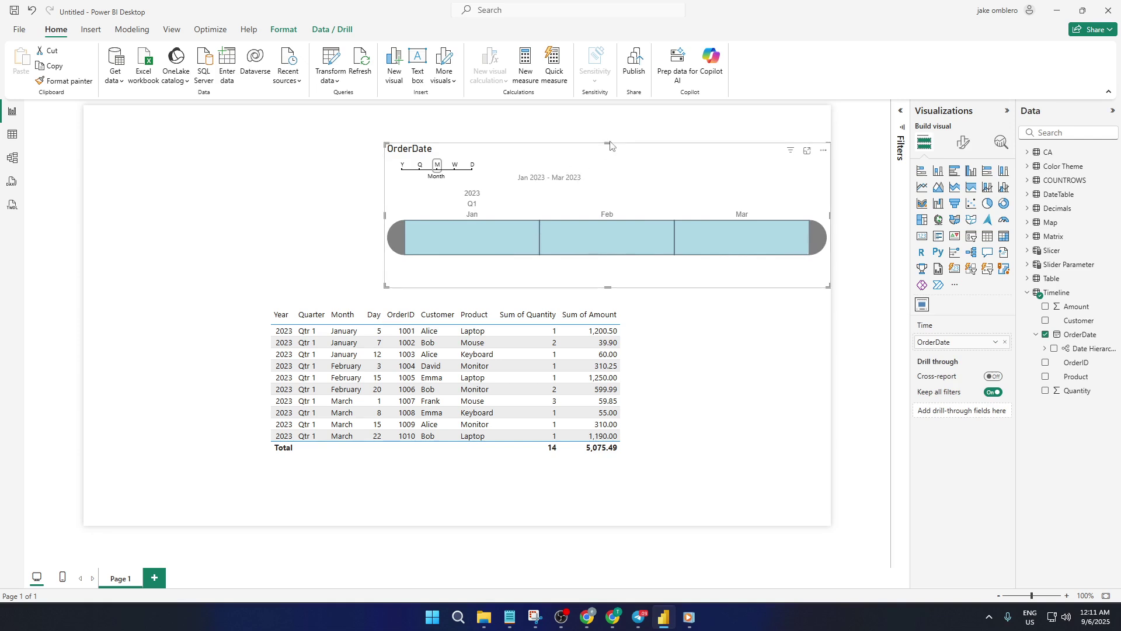
drag(610, 156, 449, 157)
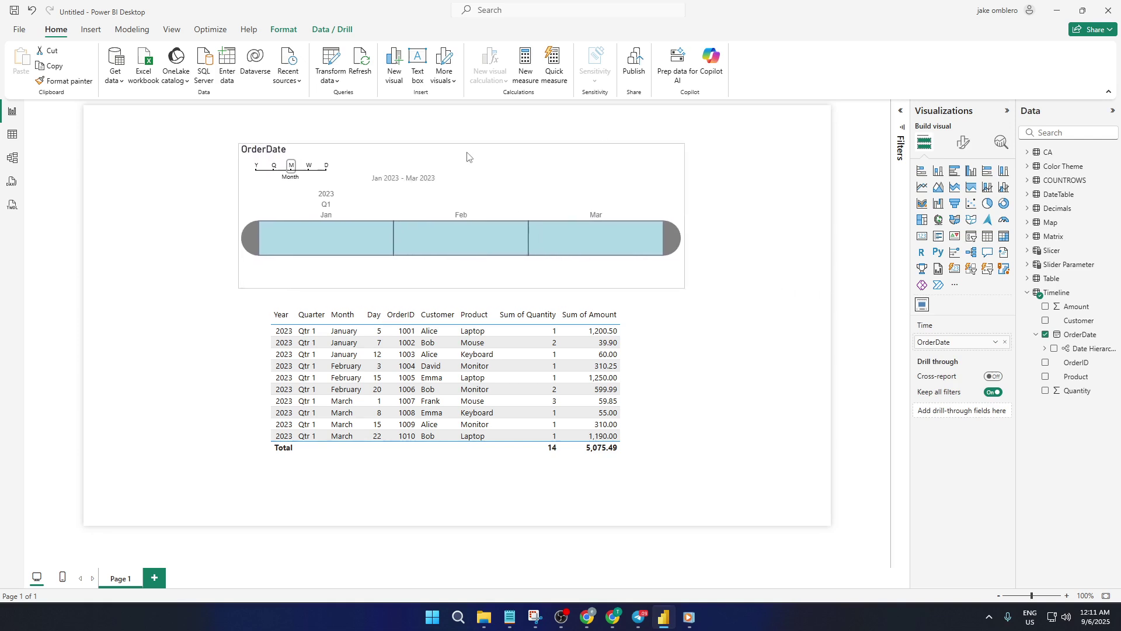
- Cycle the timeline twice through year, quarter, month, week and day granularity
click(252, 168)
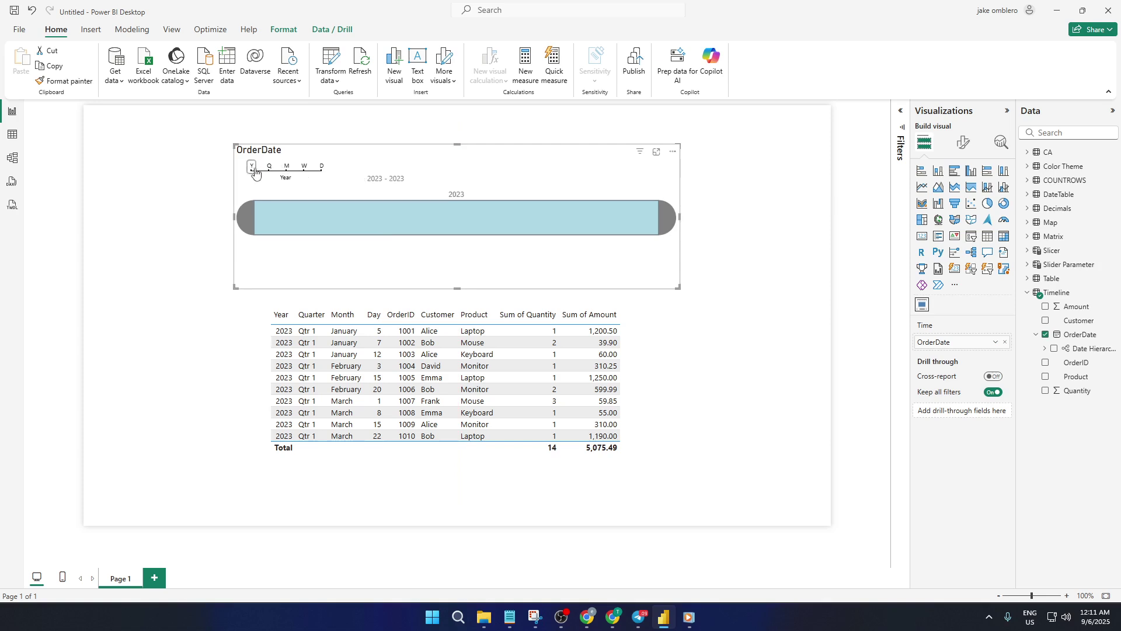
click(269, 167)
click(287, 168)
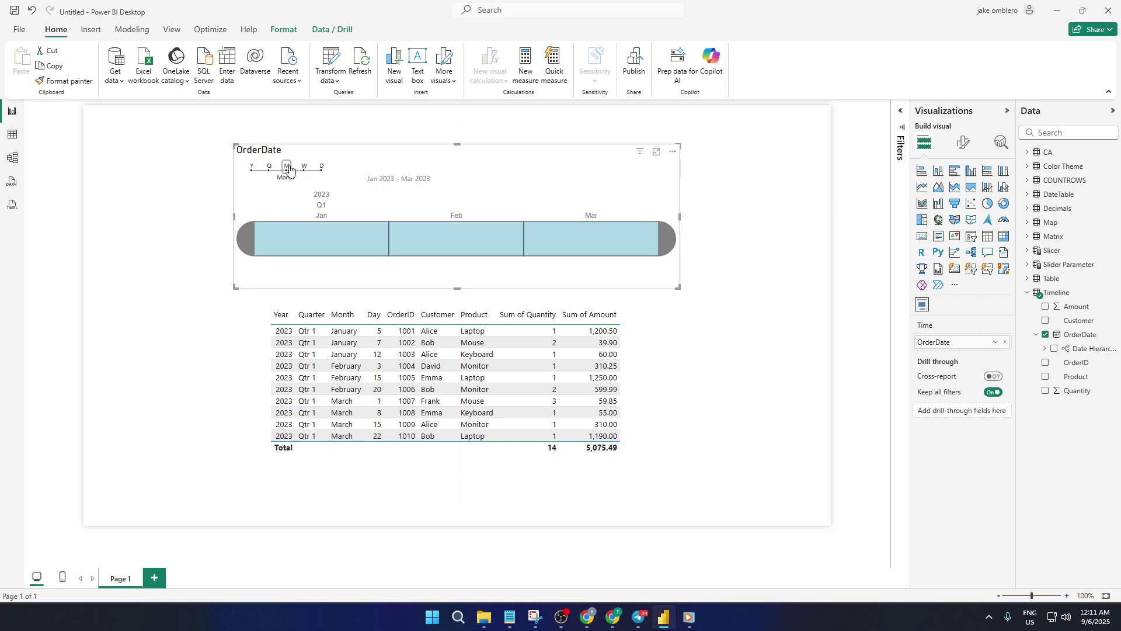
click(304, 167)
click(321, 167)
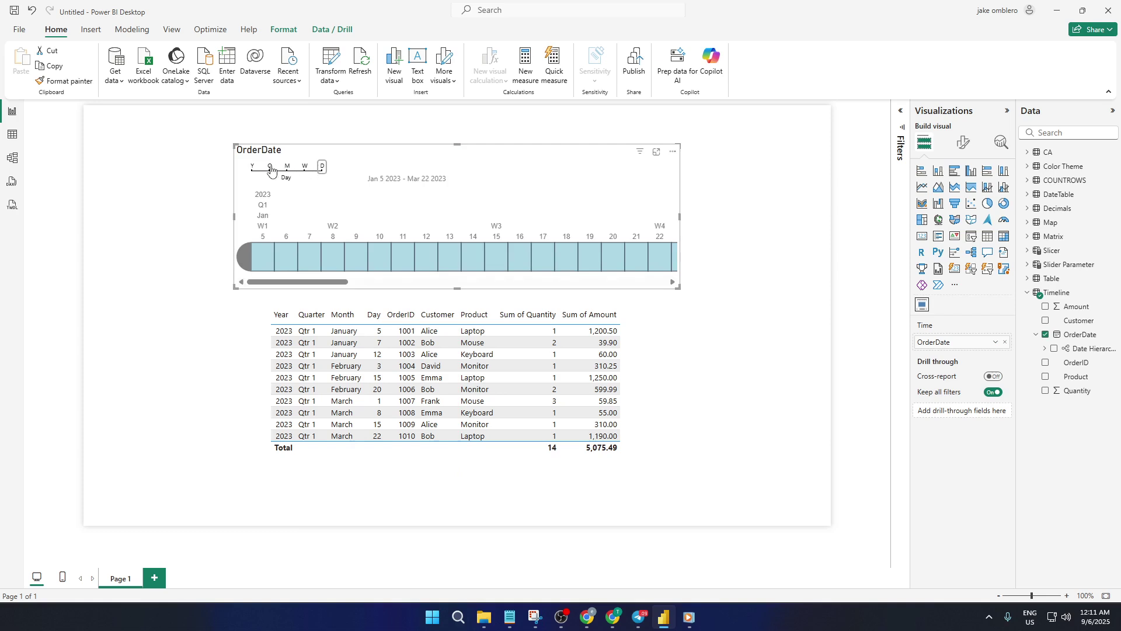
click(251, 167)
click(270, 167)
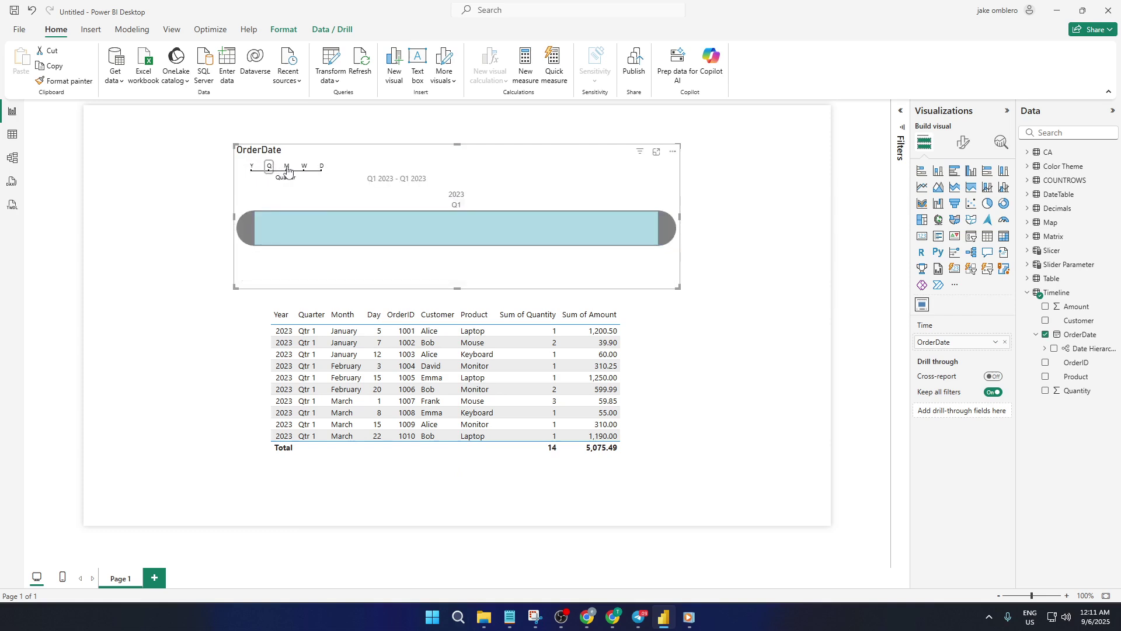
click(287, 168)
click(305, 167)
click(321, 168)
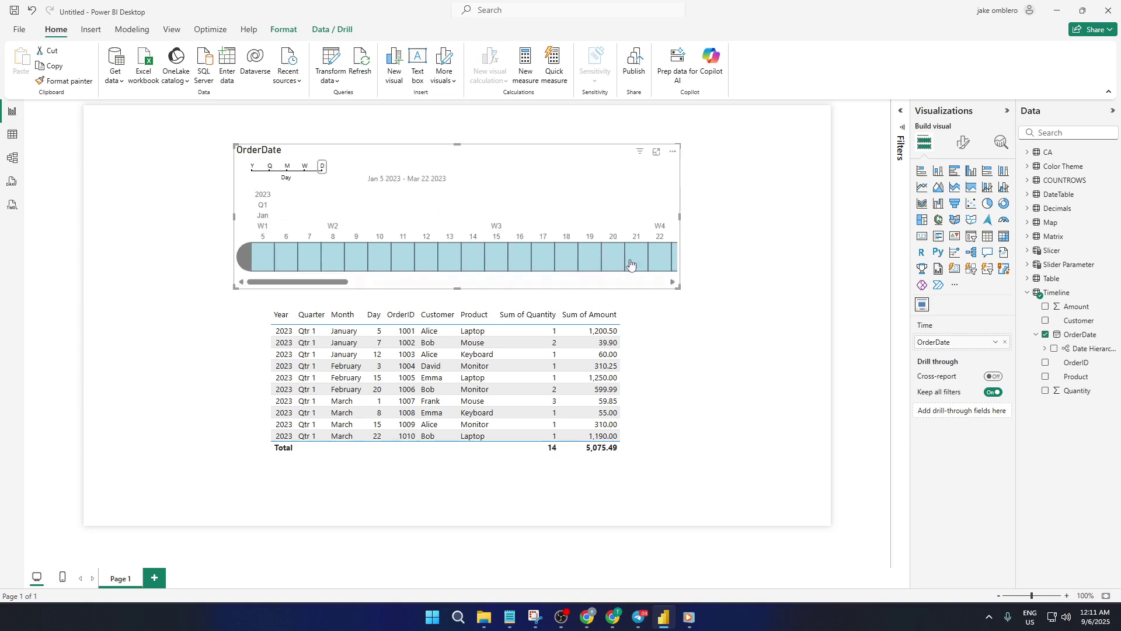
- Widen the slicer, set it to weekly granularity, and move it left above the table
drag(678, 286, 824, 289)
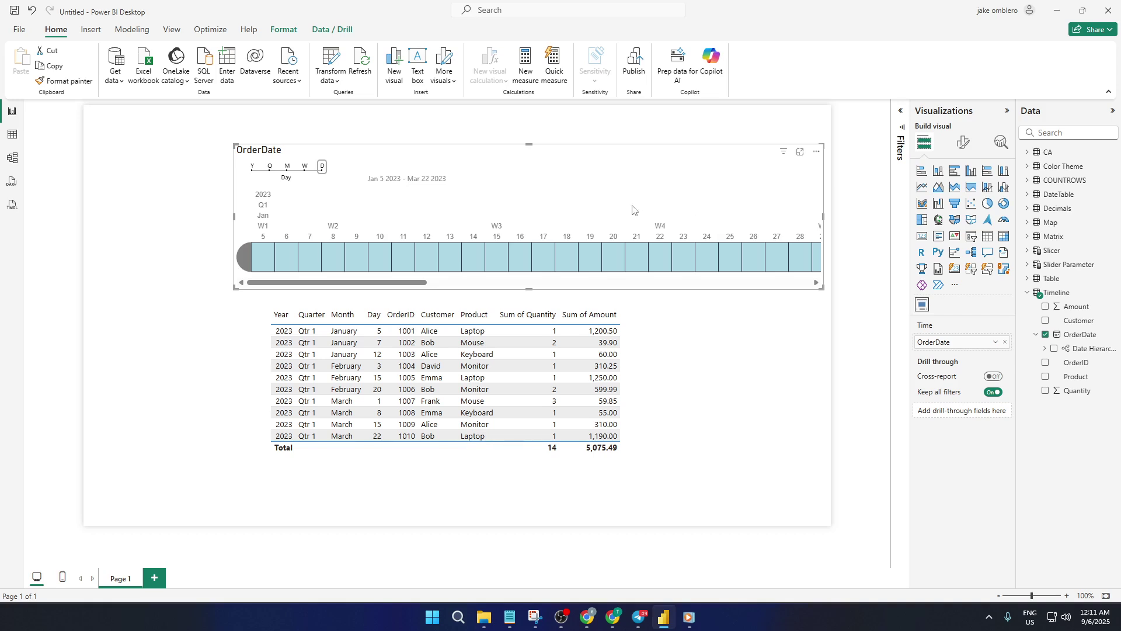
click(305, 167)
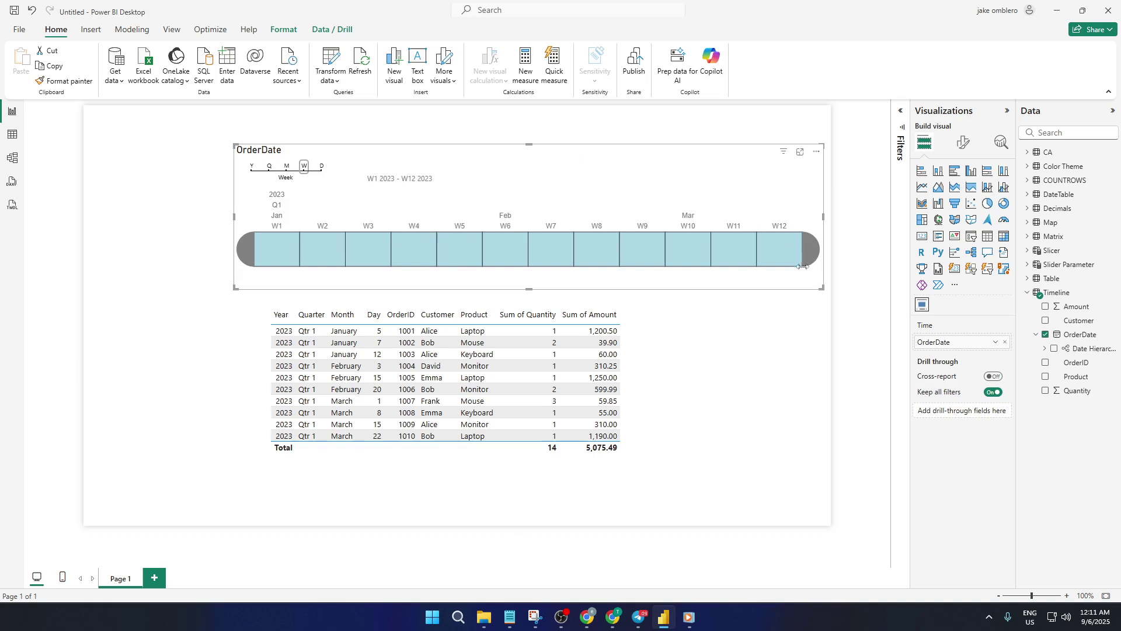
drag(784, 155, 713, 161)
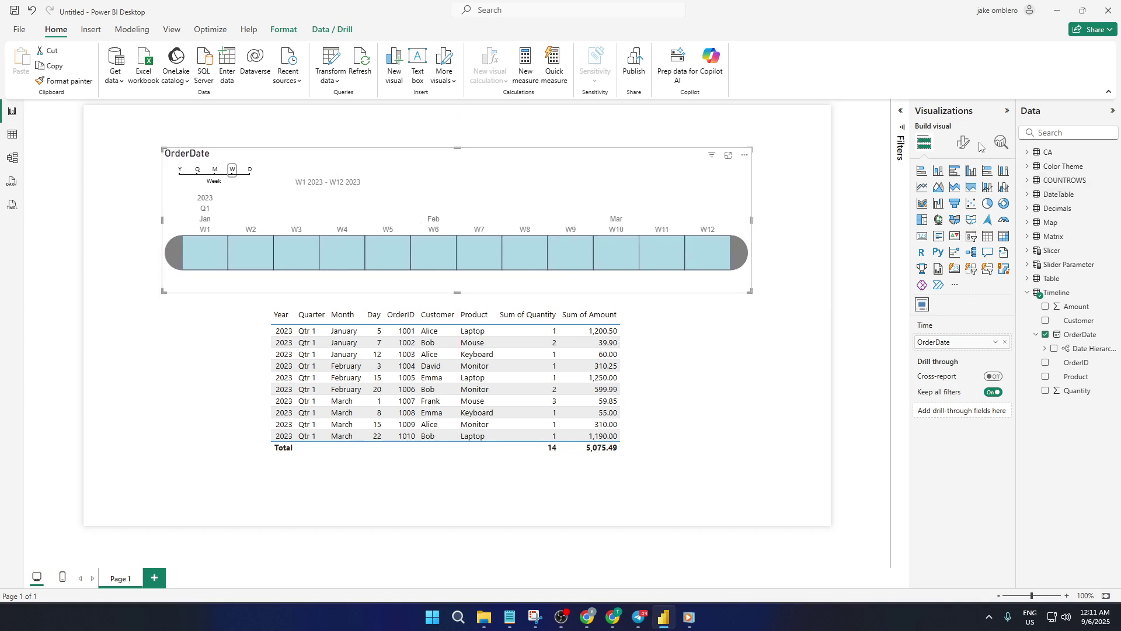
- Browse the timeline's Force selection, Weeks Determination, Fiscal Year and First Day of Week format settings
click(961, 146)
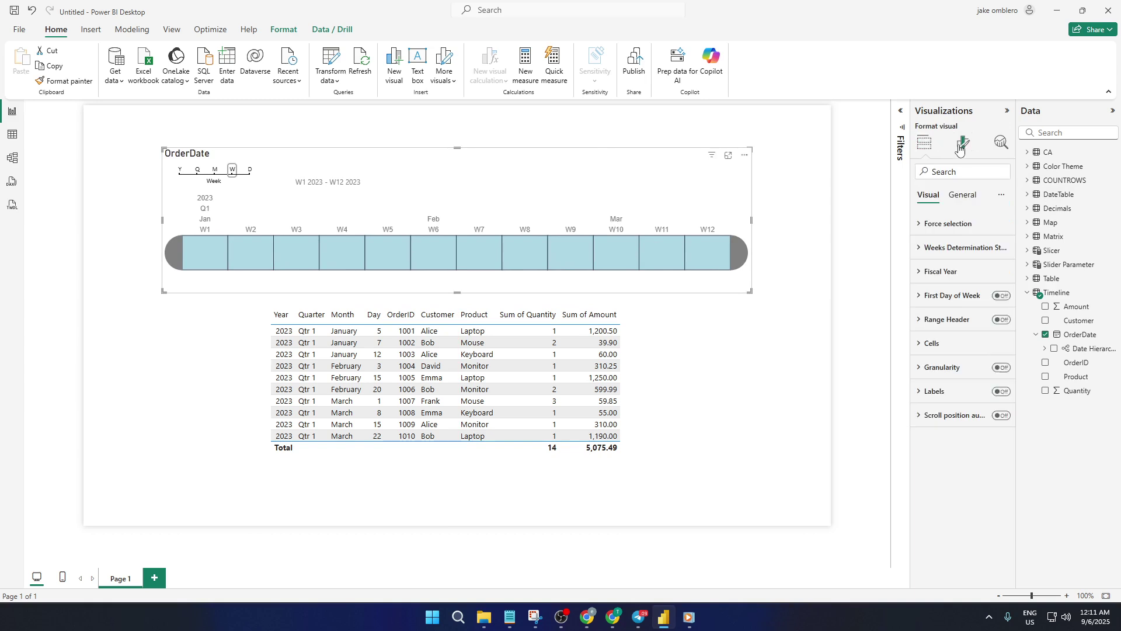
click(921, 227)
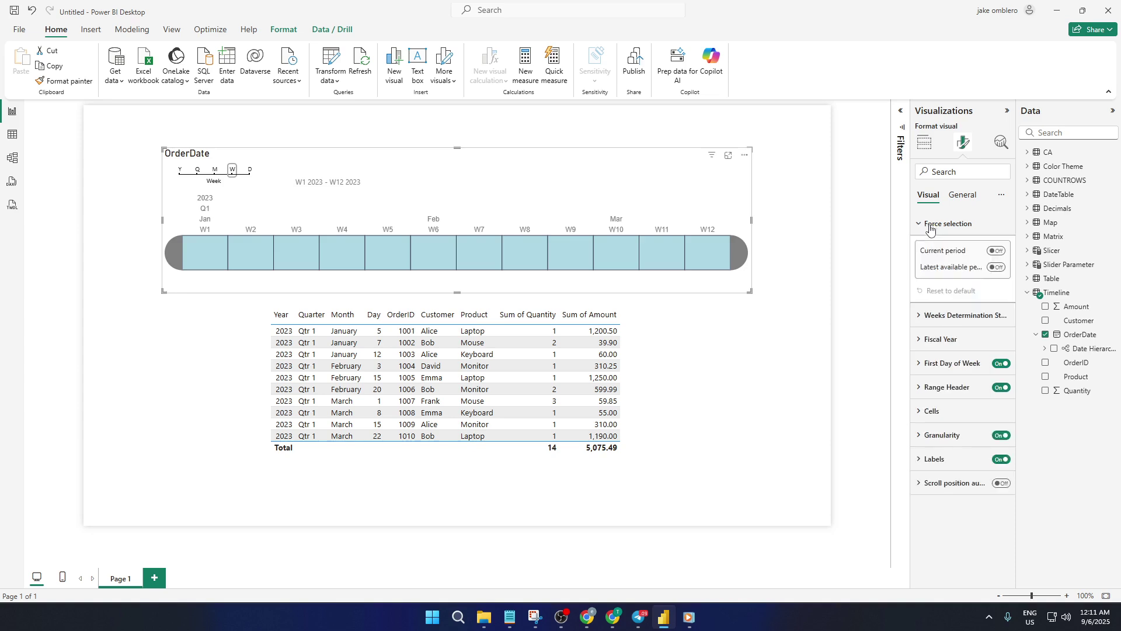
click(920, 226)
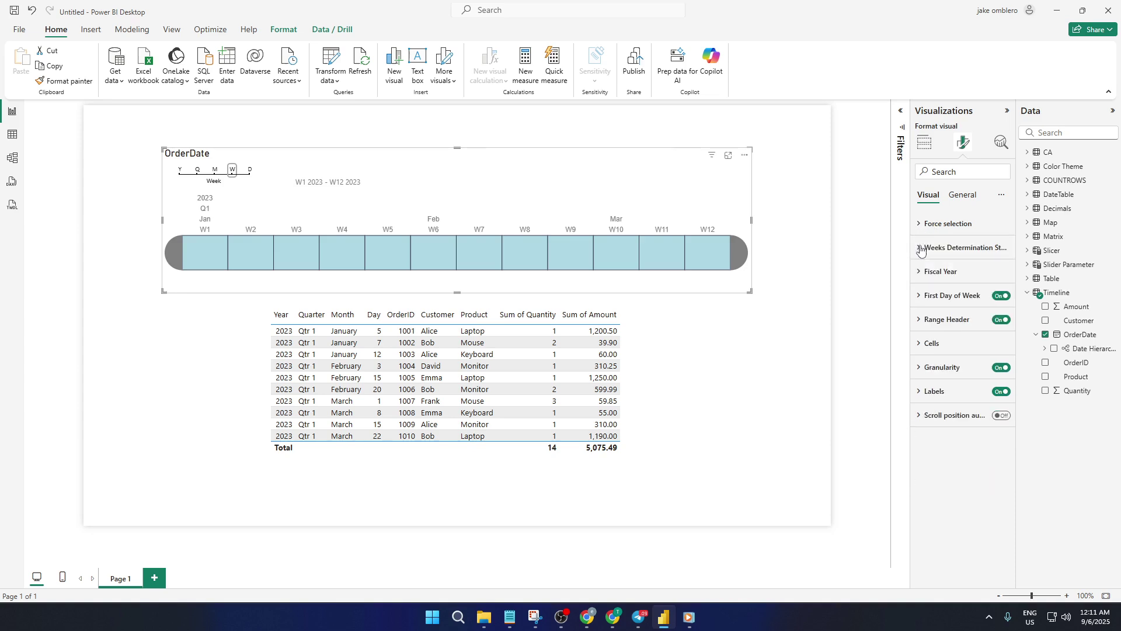
click(921, 251)
click(921, 250)
click(923, 273)
click(923, 274)
click(921, 298)
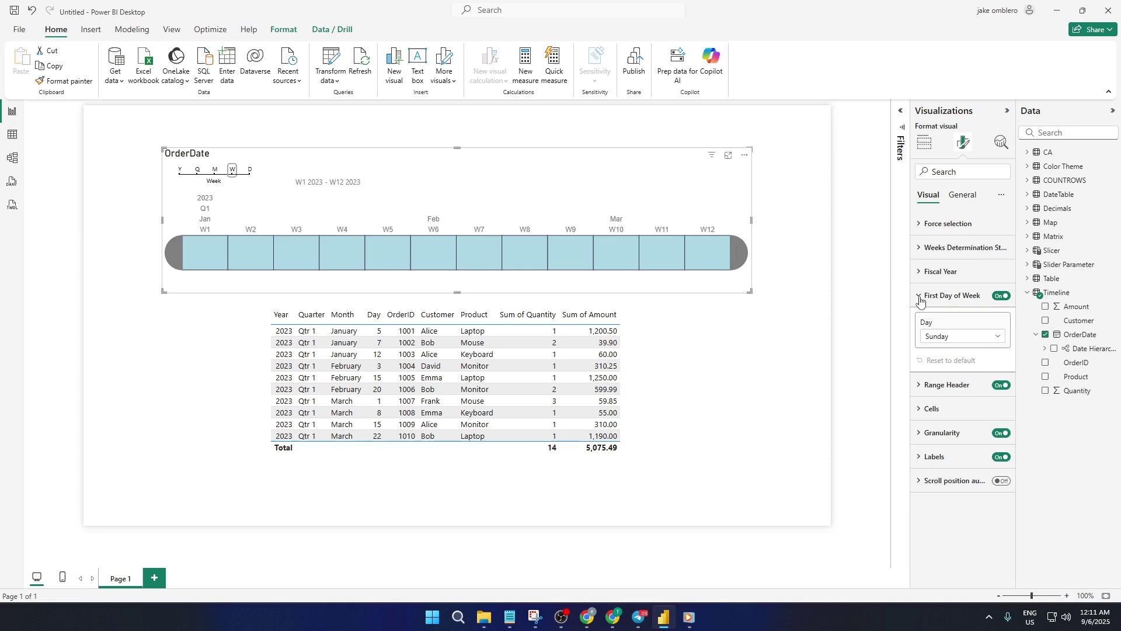
click(920, 298)
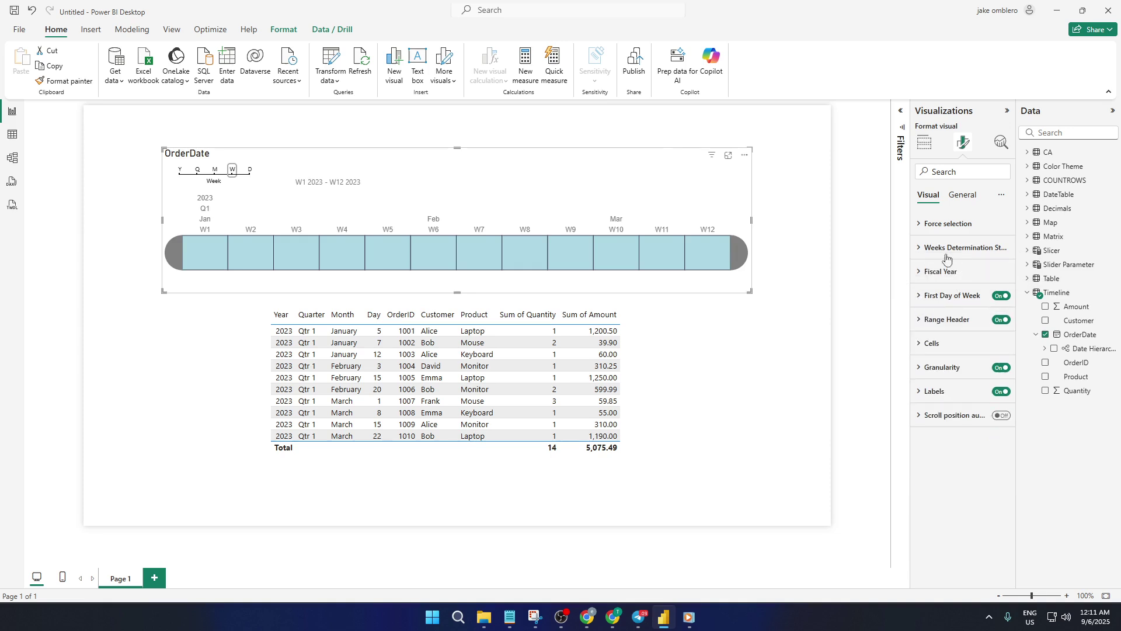
- Review the available week standards under Weeks Determination and the Fiscal Year settings
click(926, 260)
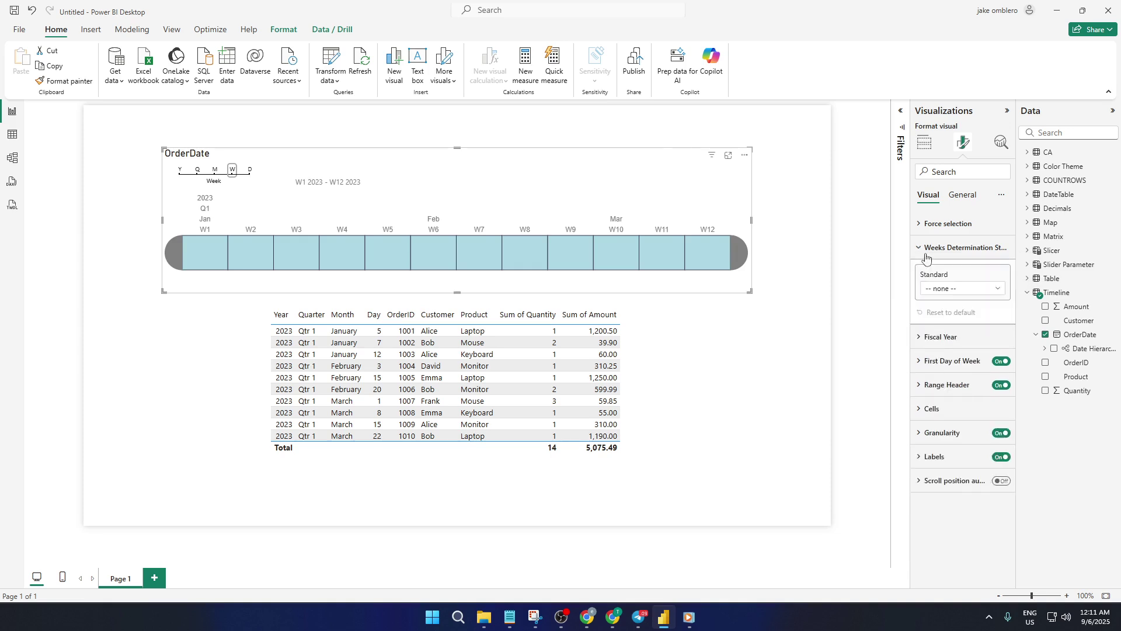
click(975, 287)
click(976, 287)
click(924, 253)
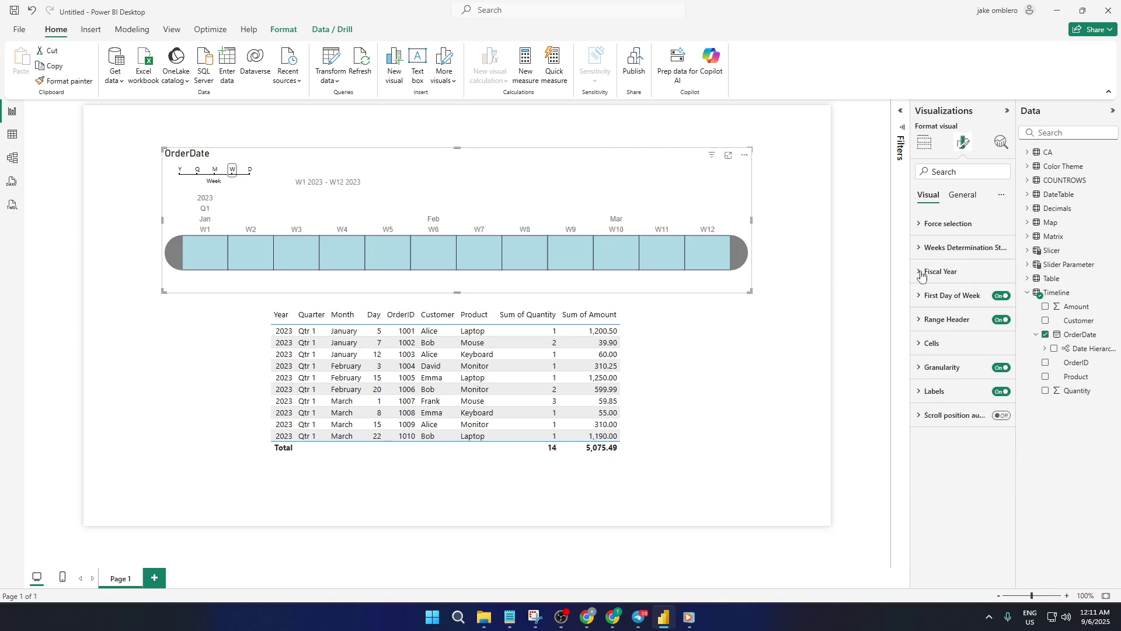
click(921, 274)
click(921, 273)
- Check Fiscal Year and First Day of Week, then expand Cells showing stroke width 1, gap width 0
click(920, 275)
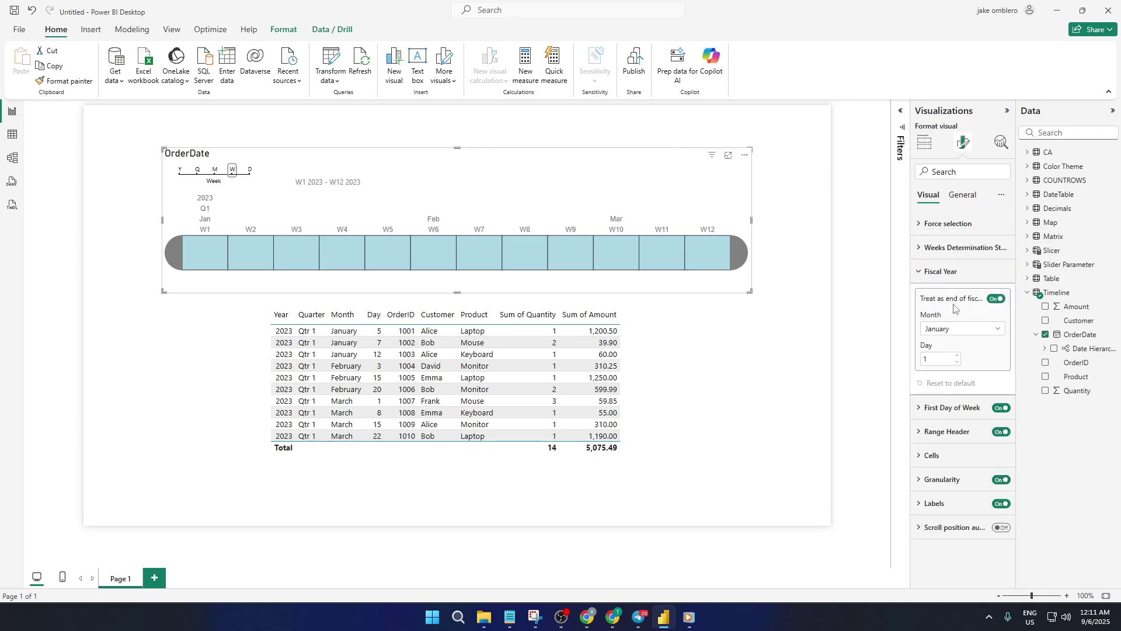
click(928, 275)
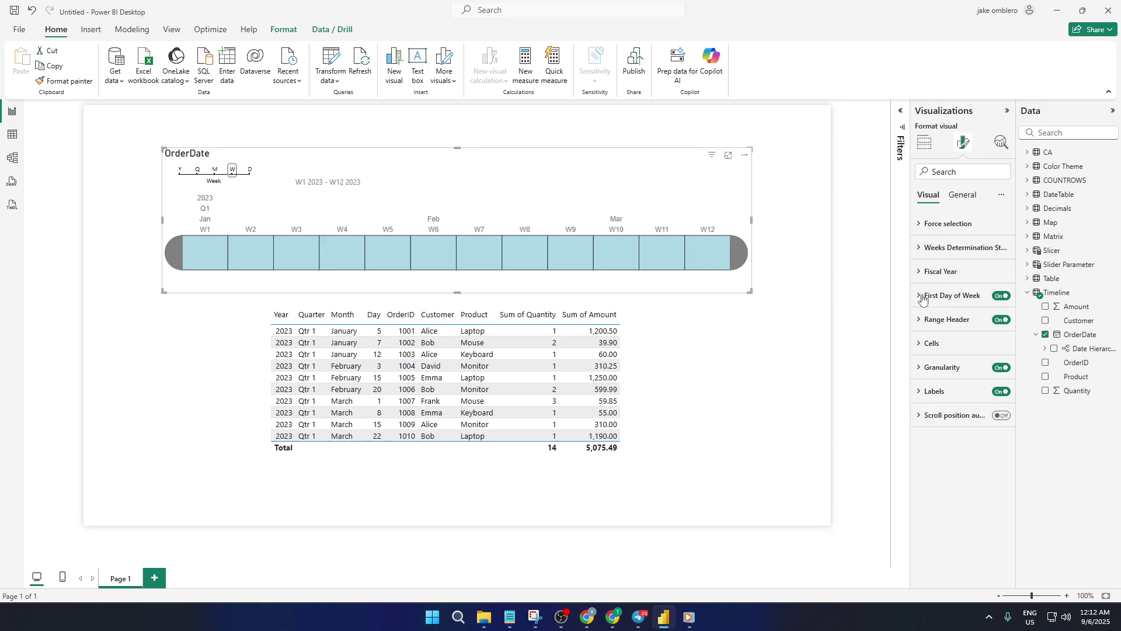
click(921, 296)
click(922, 298)
click(923, 320)
click(923, 321)
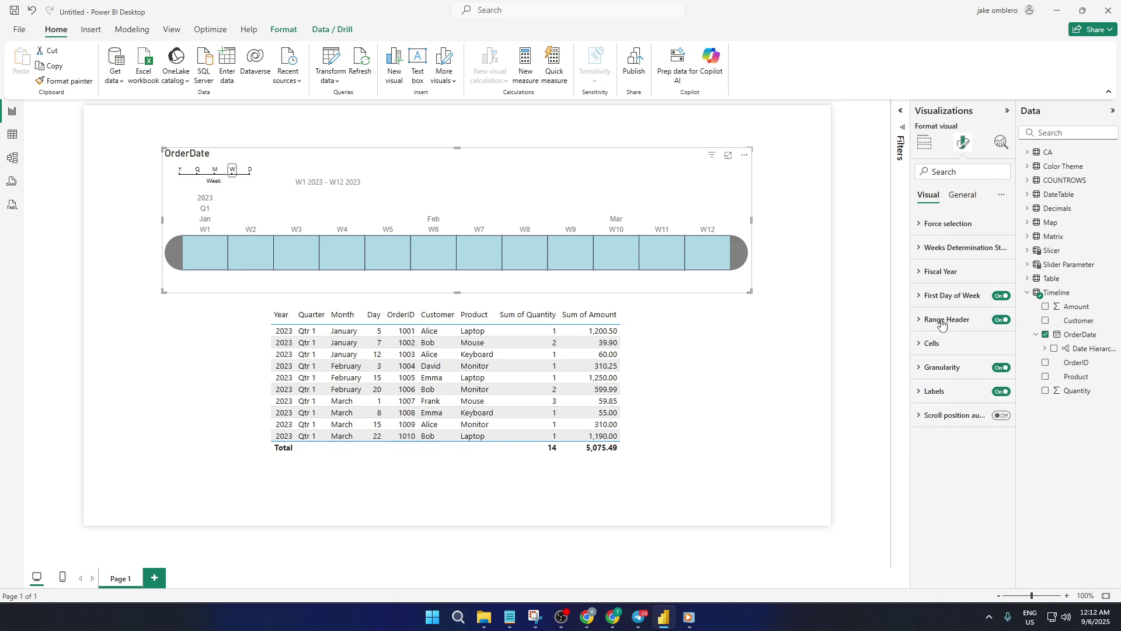
click(928, 354)
- Return to the timeline's Cells settings after checking the Fiscal Year and Granularity sections
scroll(974, 411, down, 1)
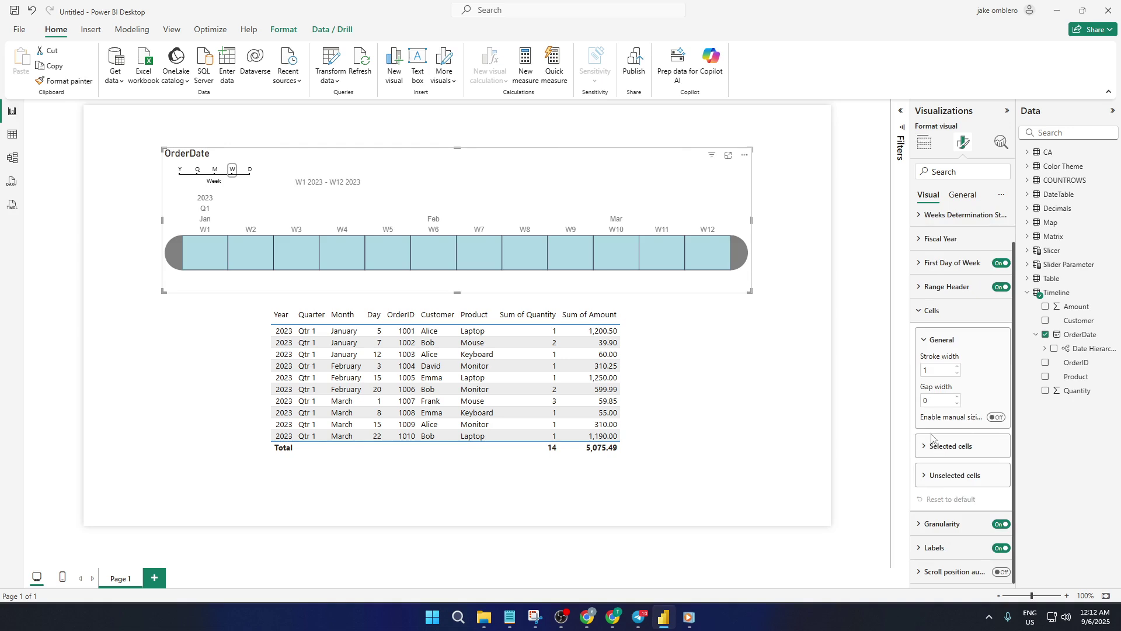
click(923, 319)
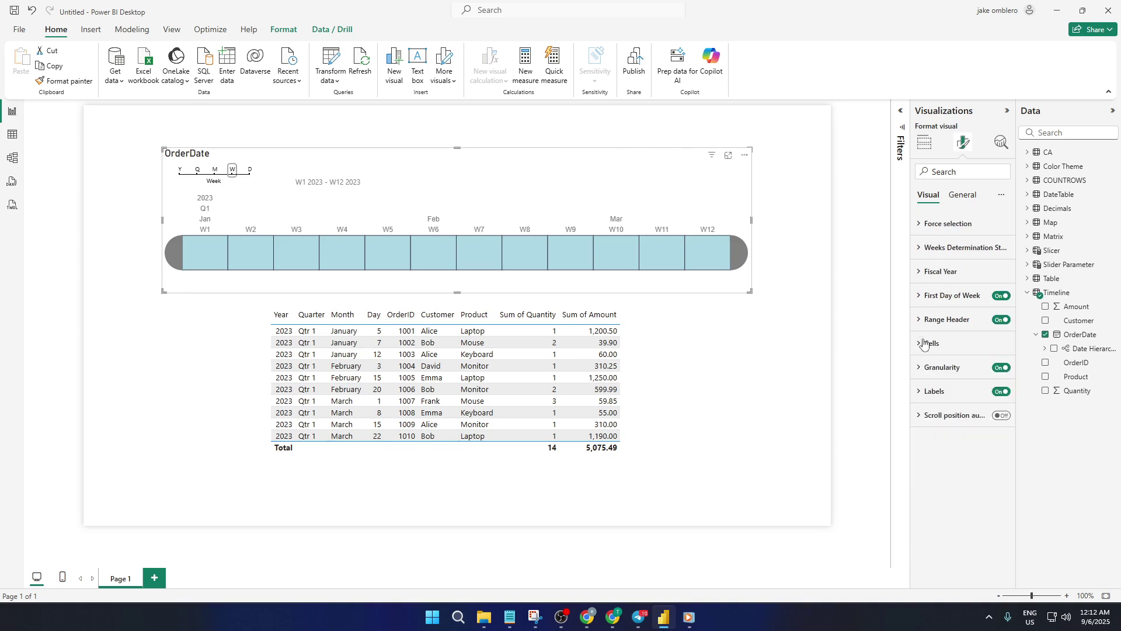
click(930, 280)
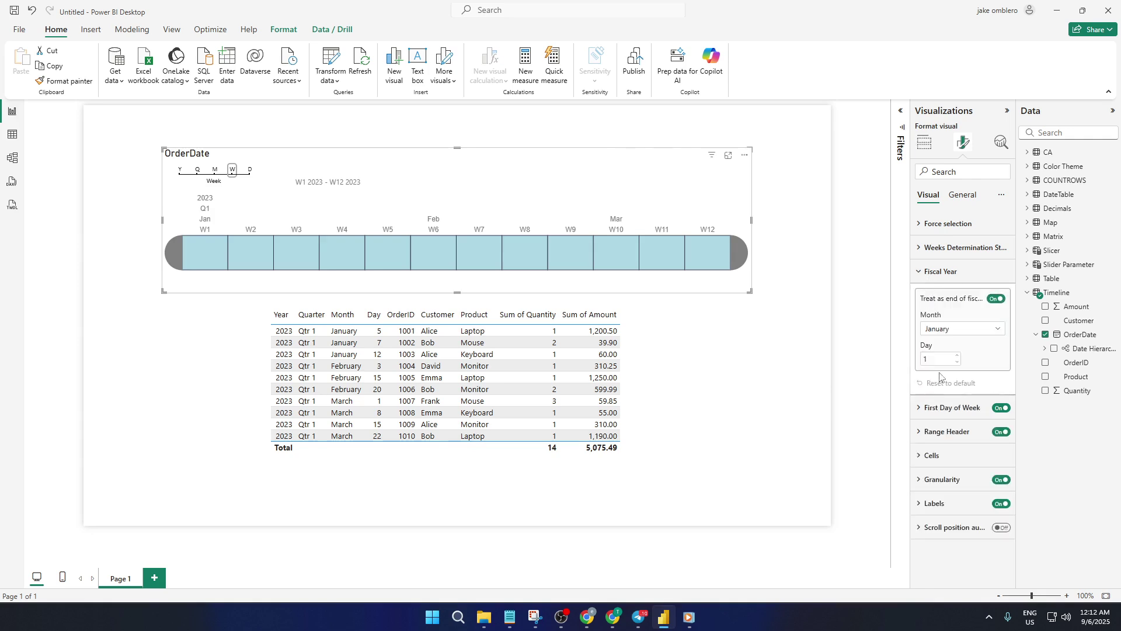
click(925, 282)
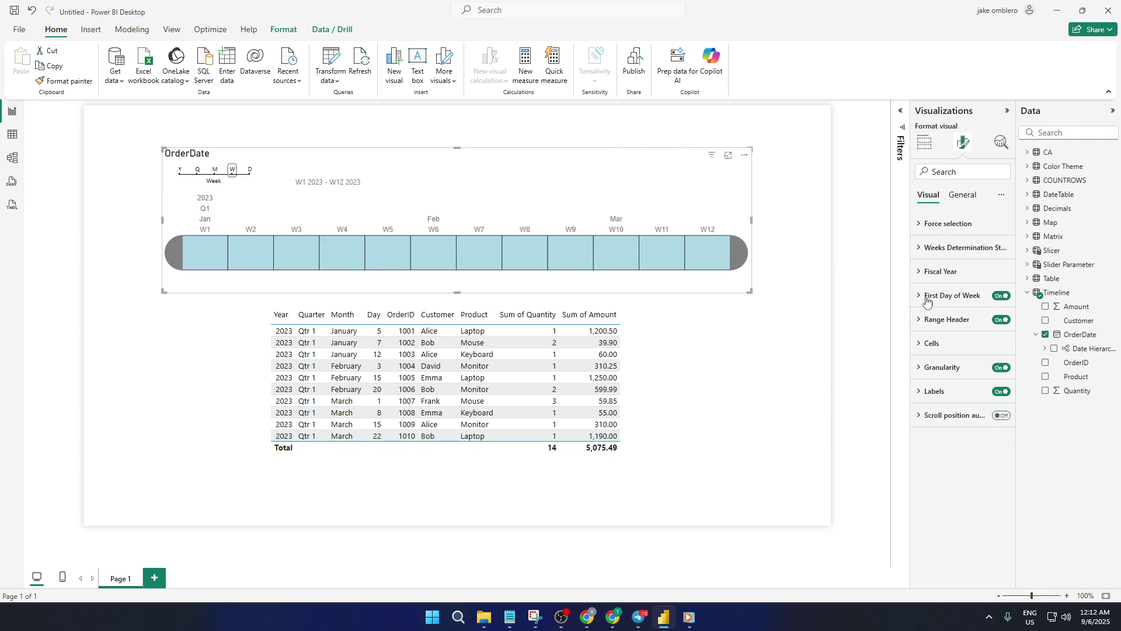
click(921, 348)
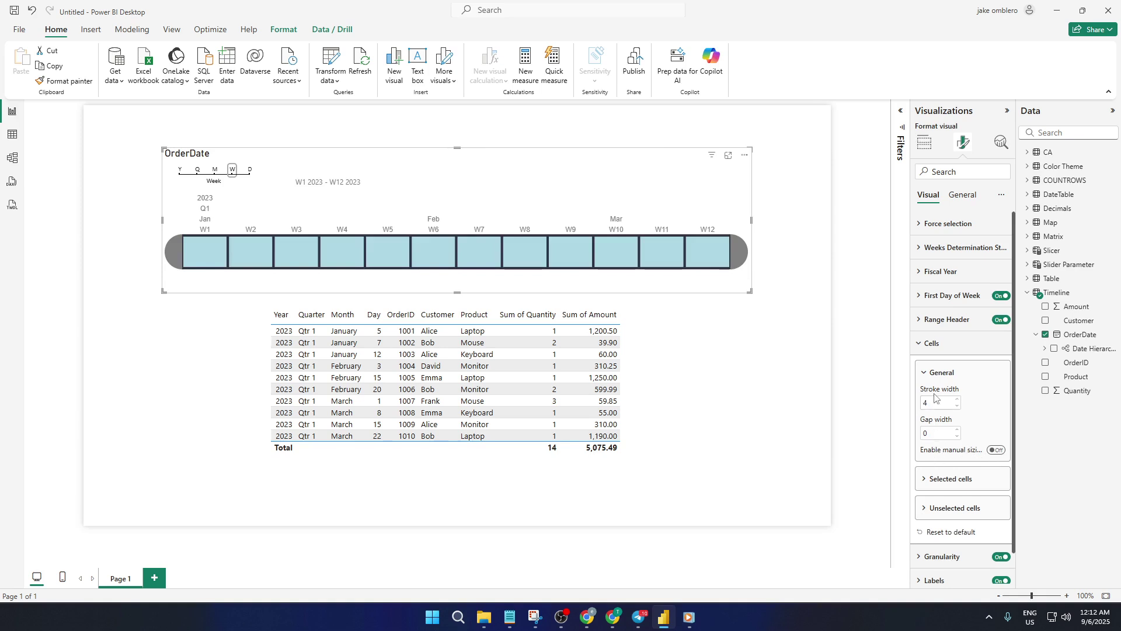
click(927, 350)
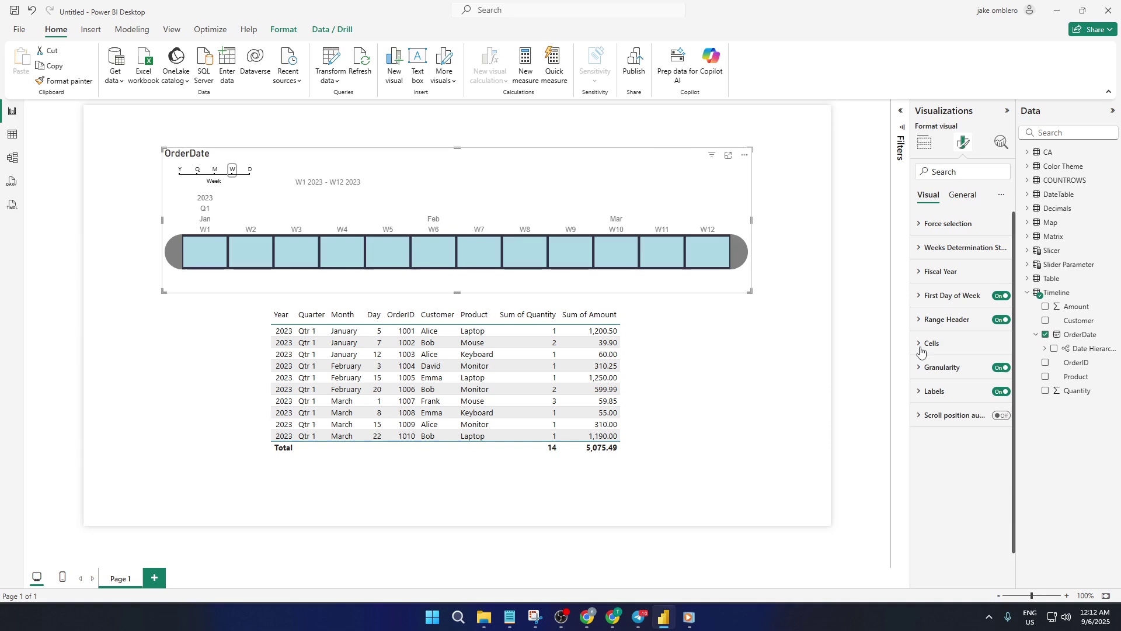
click(925, 370)
click(925, 369)
click(924, 347)
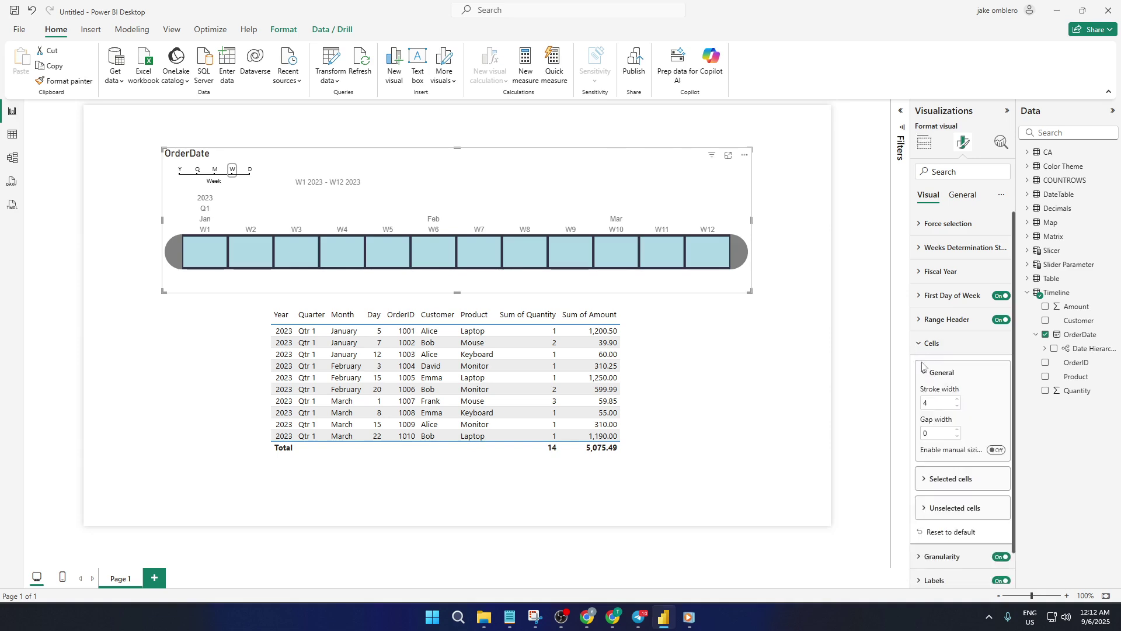
- Give the selected timeline cells the bright green recent colour
click(928, 479)
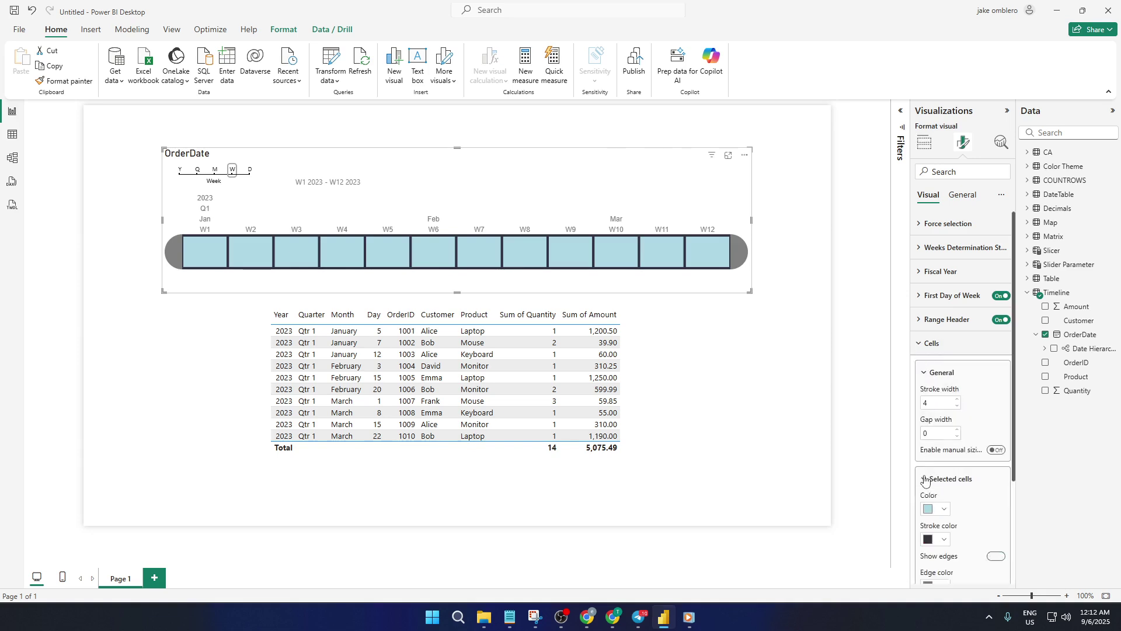
click(932, 508)
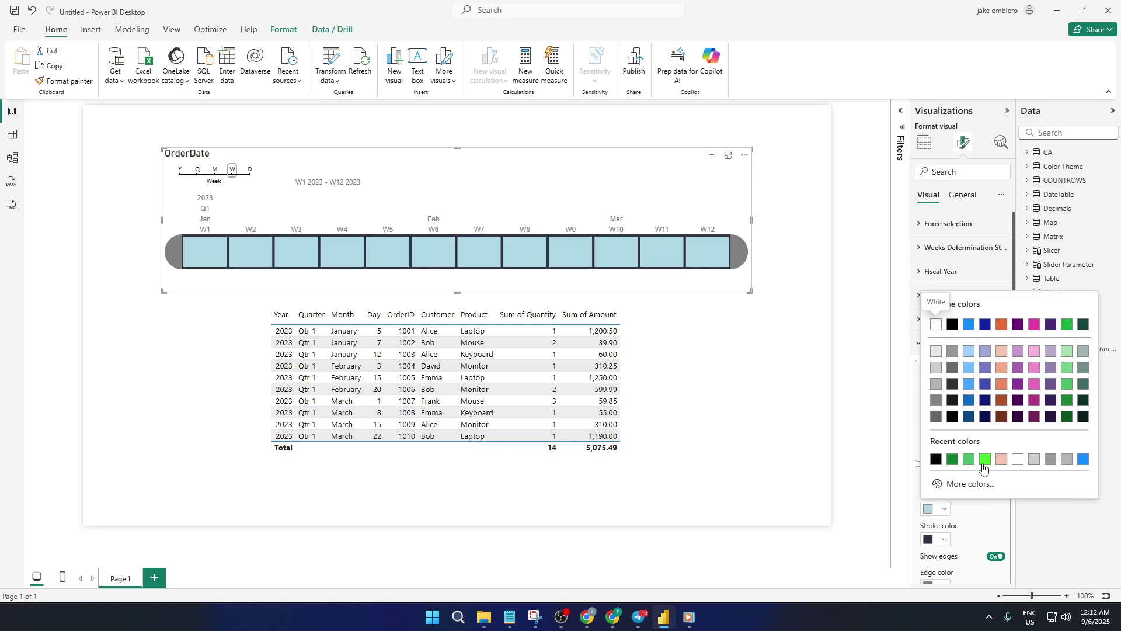
click(985, 459)
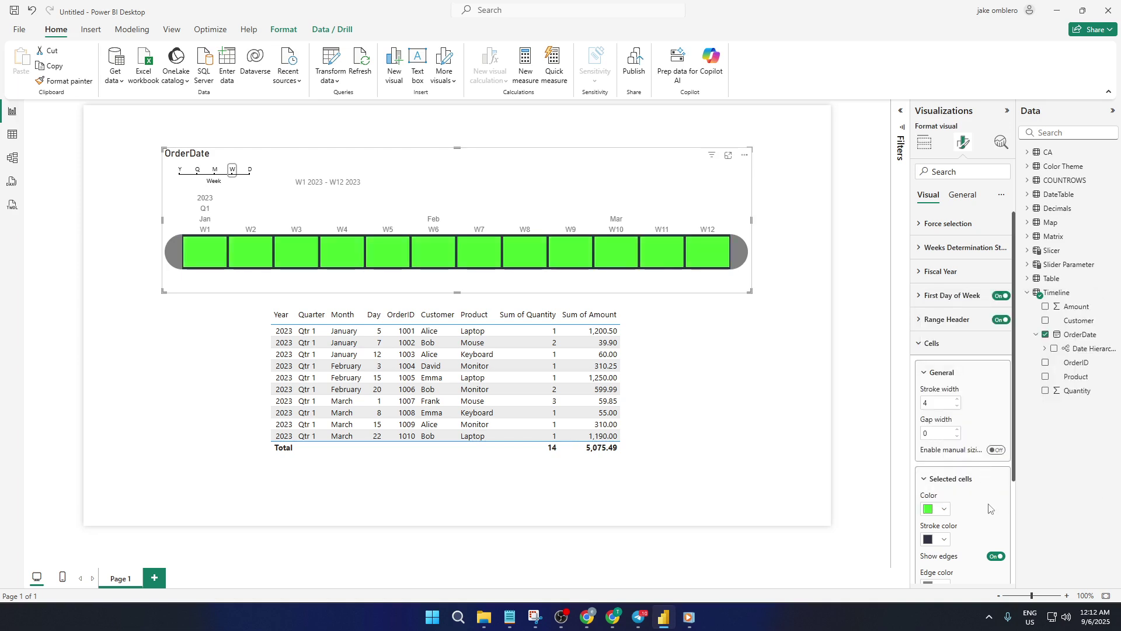